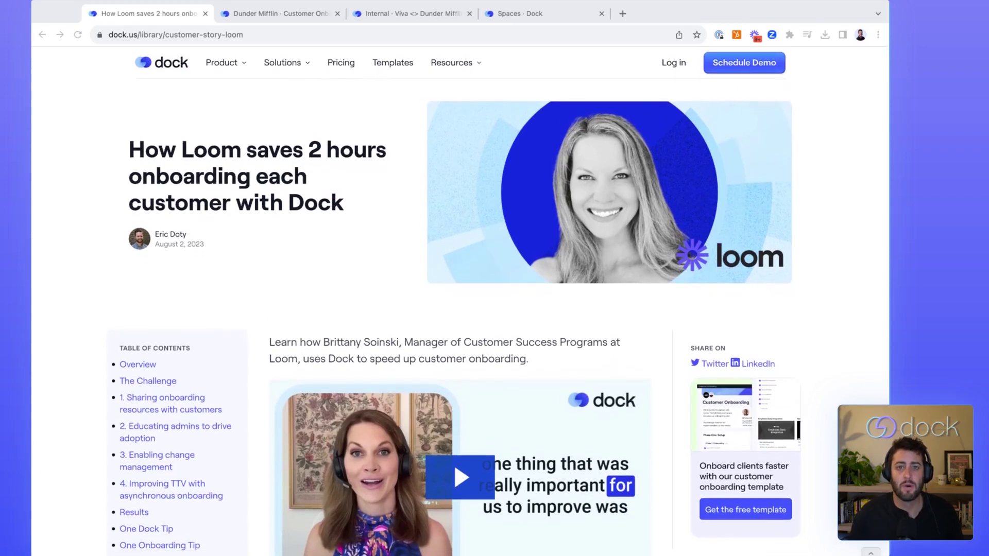
Highlight the Loom customer story's headline, then its Results paragraph further down
triple_click(248, 206)
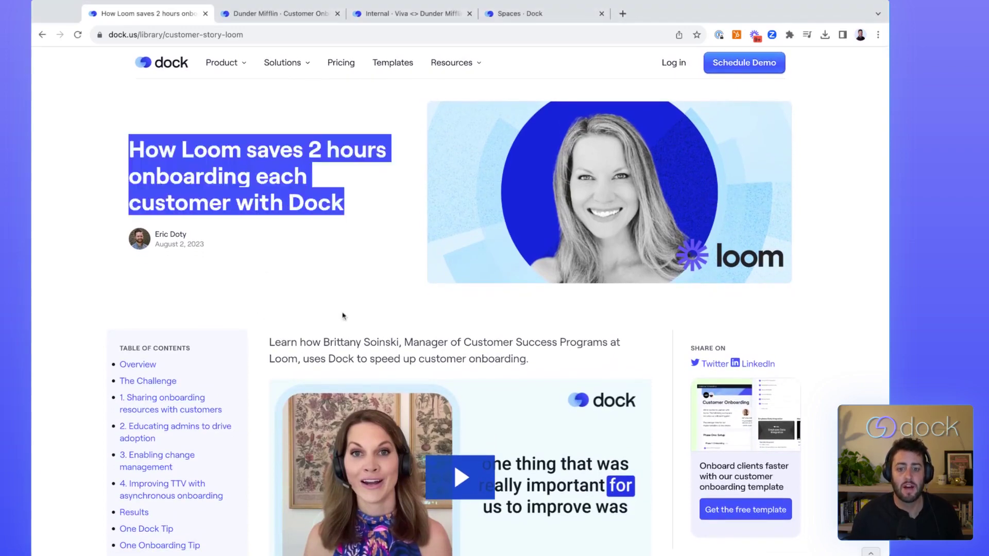
scroll(342, 316, "down", 14)
triple_click(342, 259)
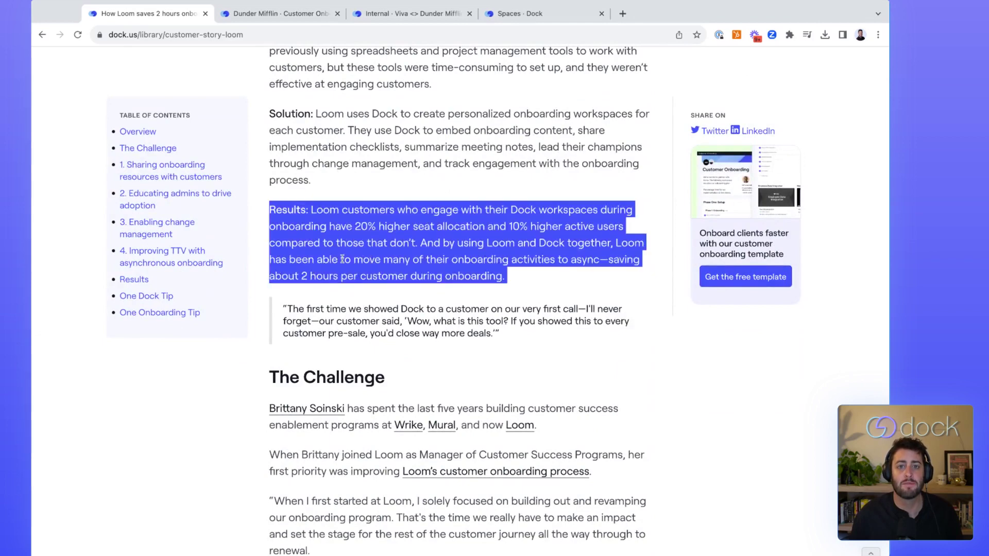
Switch to the 'Dunder Mifflin · Customer Onboarding' tab and review its Overview and four 0% phases
left_click(282, 15)
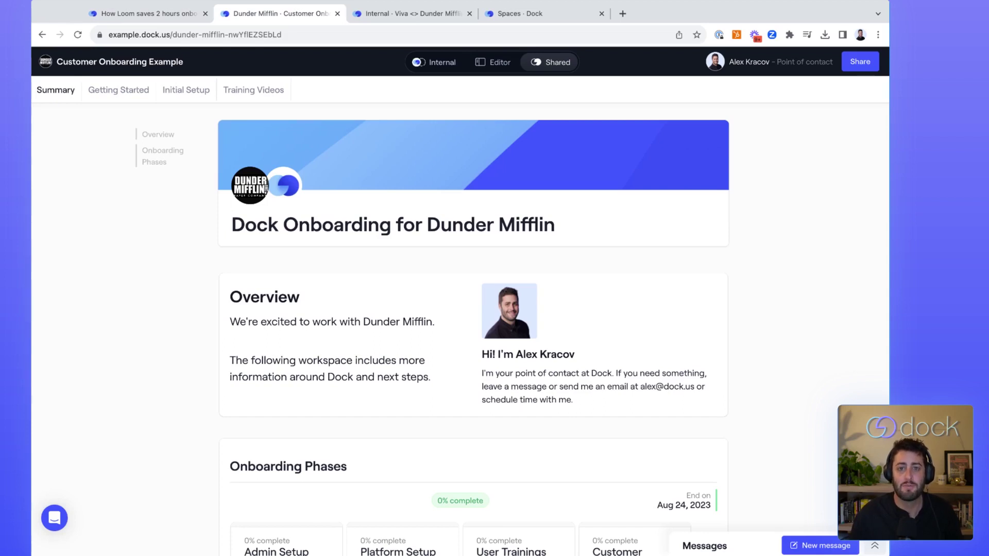
scroll(473, 329, "down", 1)
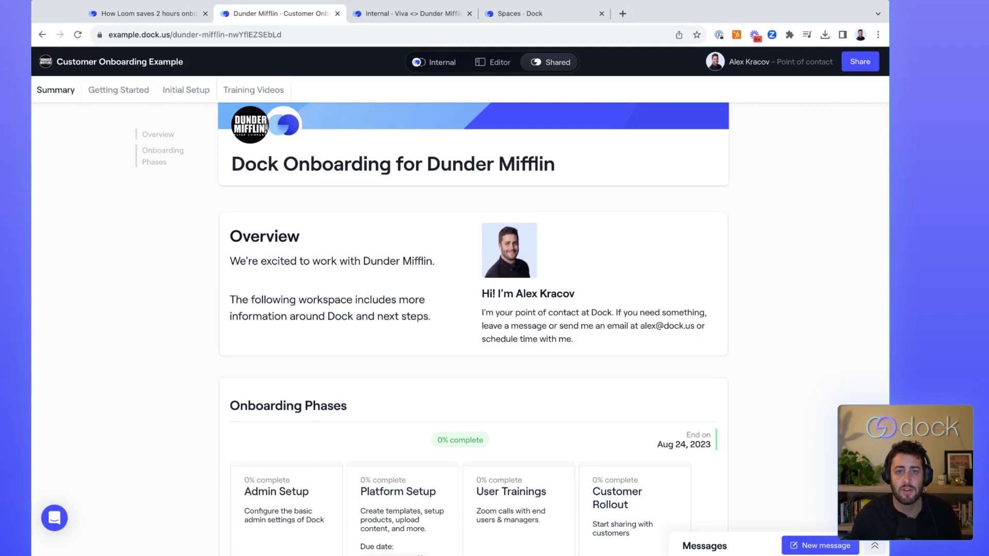
scroll(198, 311, "down", 2)
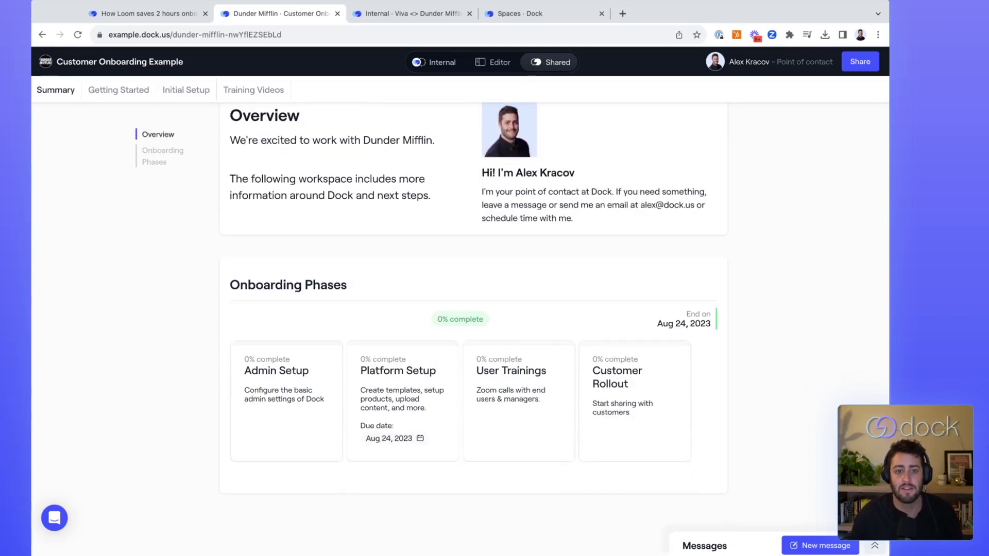
On Getting Started, tick 'Upload employee data file' without uploading, then view the kickoff calendar
left_click(118, 92)
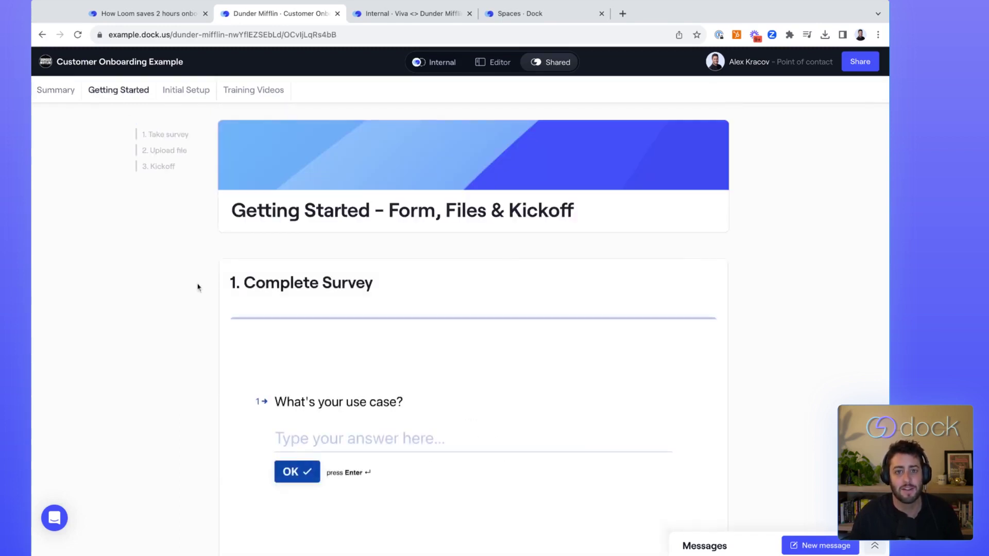
scroll(186, 351, "down", 7)
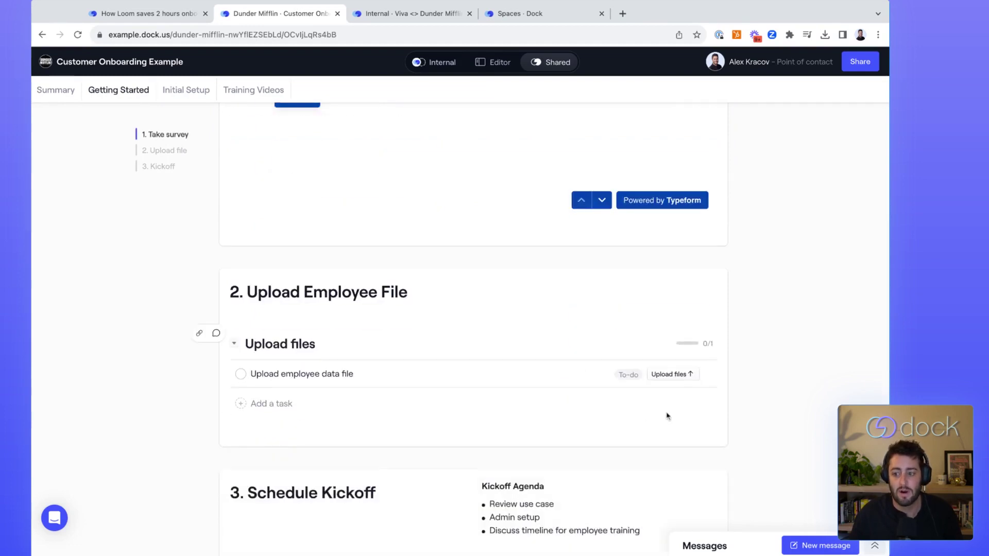
left_click(669, 382)
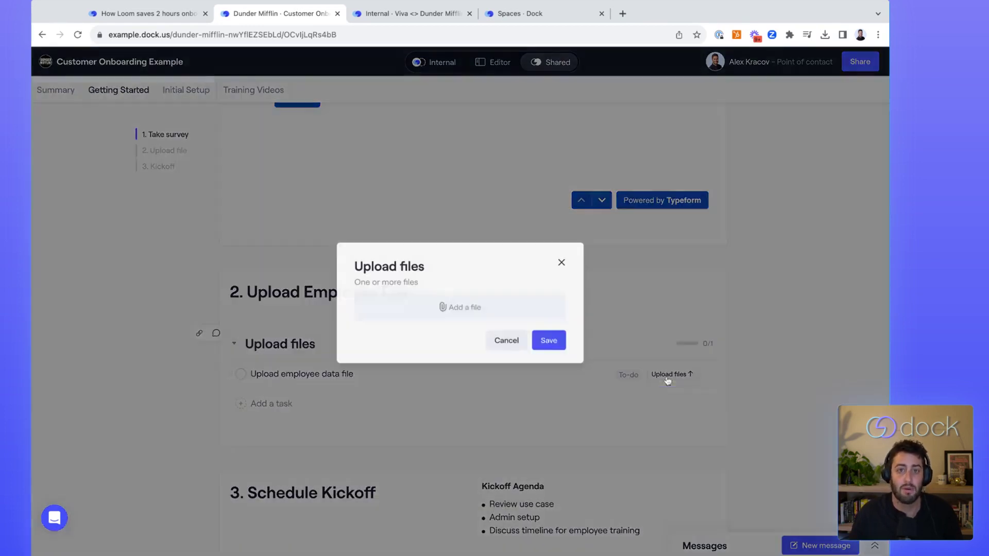
left_click(666, 263)
left_click(240, 375)
scroll(198, 395, "down", 6)
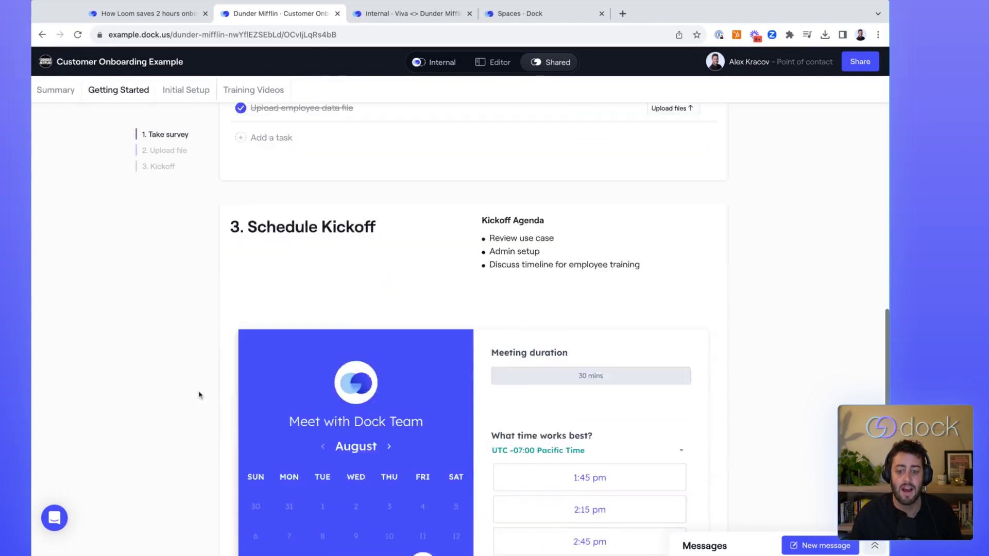
scroll(198, 395, "down", 2)
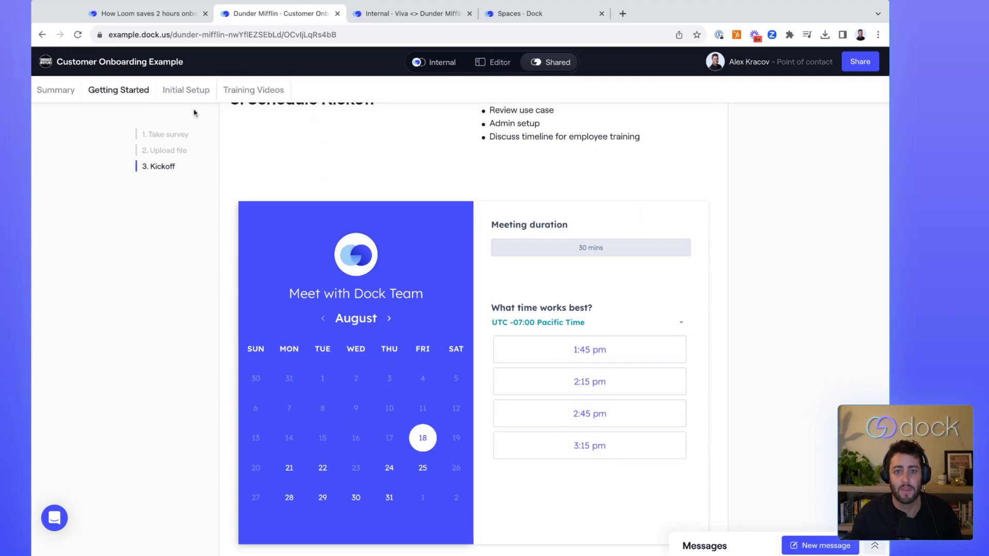
On Initial Setup, check off Learn the basics, Create workspace template and Schedule review call
left_click(184, 92)
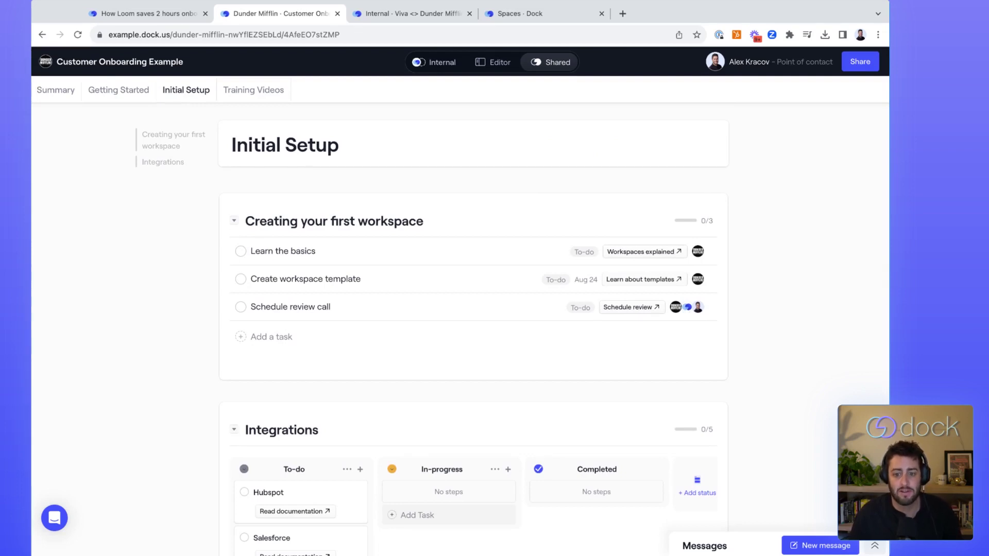
left_click(546, 255)
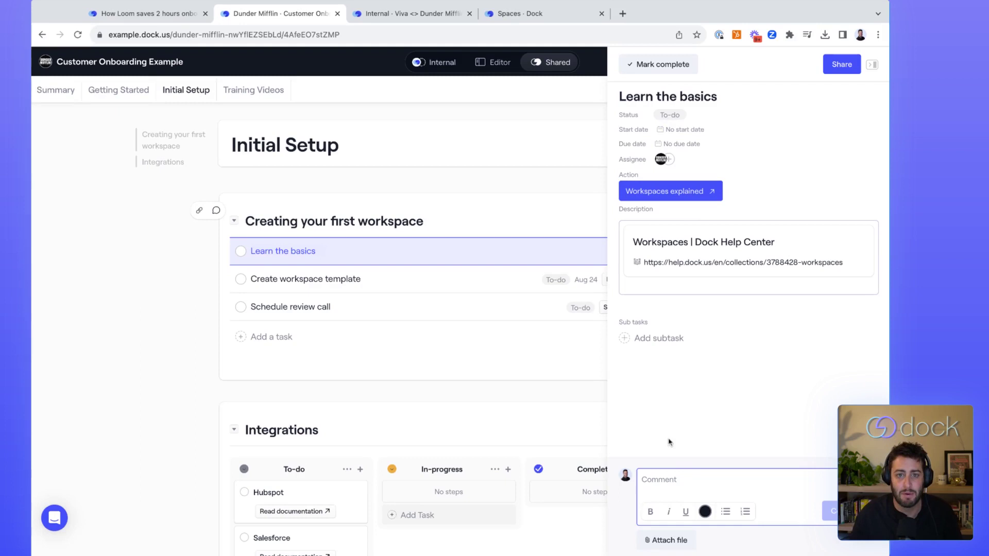
left_click(166, 311)
left_click(241, 251)
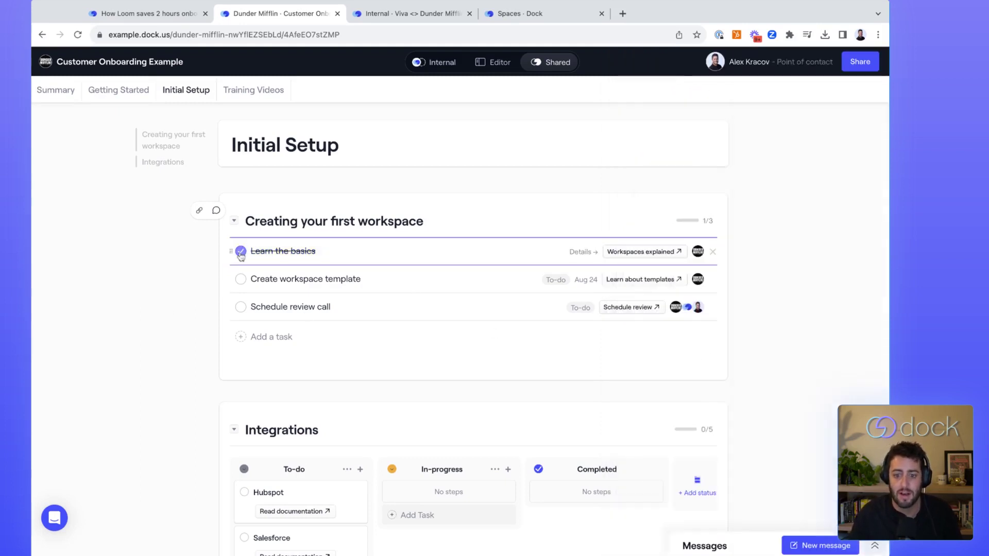
left_click(240, 279)
left_click(544, 308)
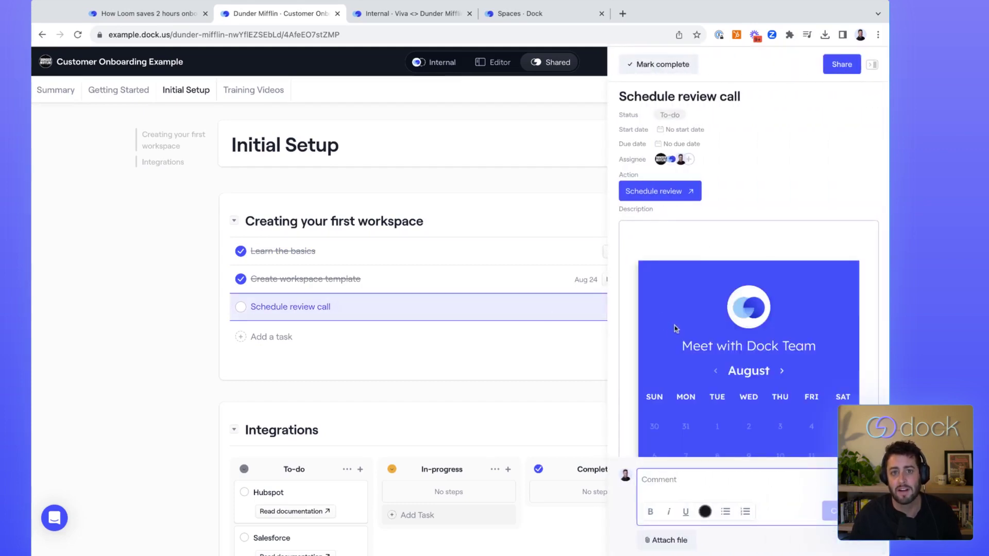
left_click(392, 333)
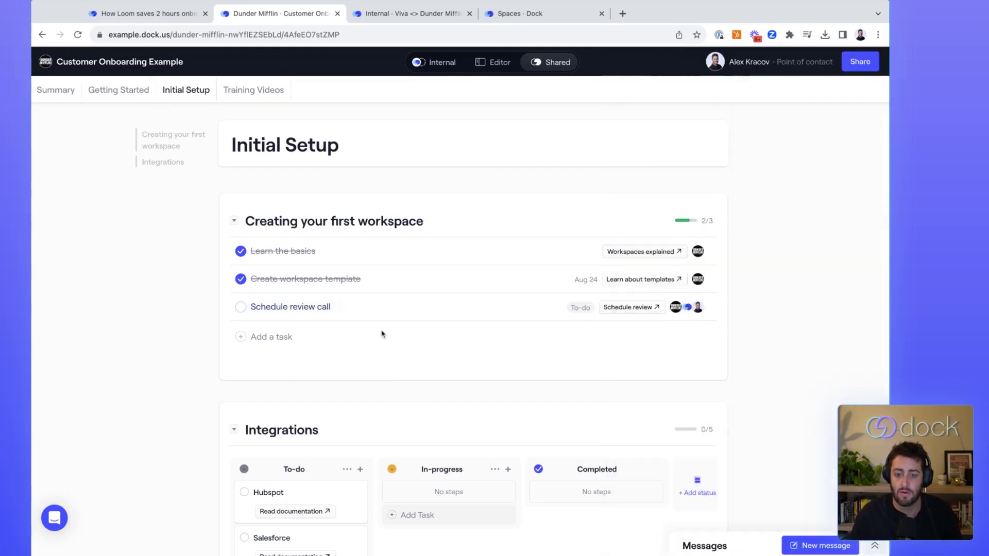
left_click(241, 306)
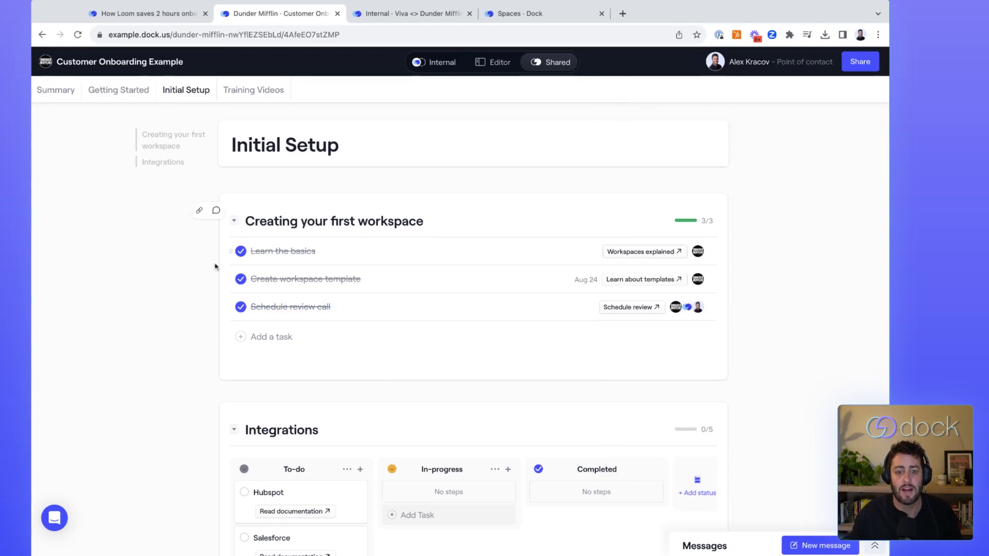
Drag the Hubspot, Salesforce and Gong integration cards from To-do into Completed
scroll(198, 301, "down", 5)
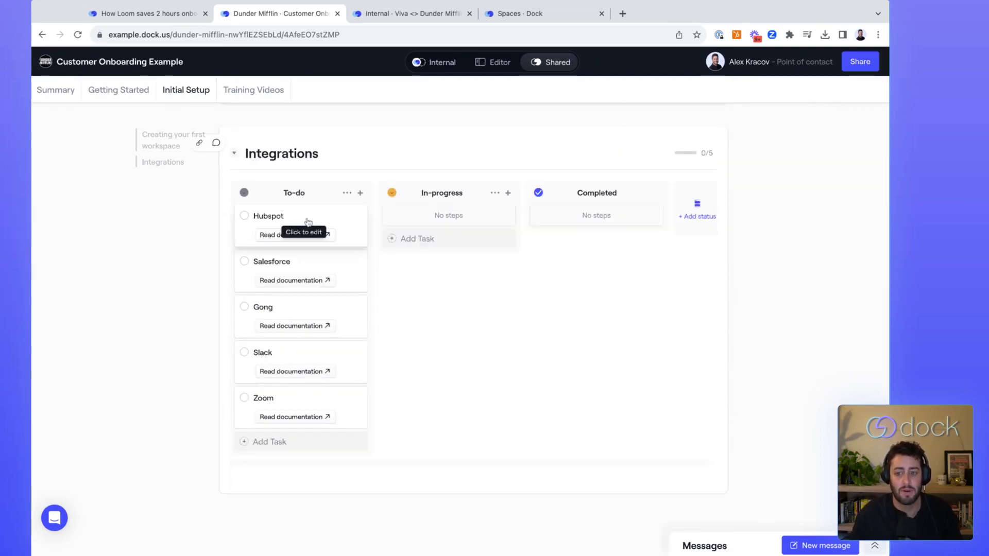
left_click_drag(304, 227, 442, 214)
left_click_drag(435, 256, 585, 257)
left_click_drag(286, 268, 620, 304)
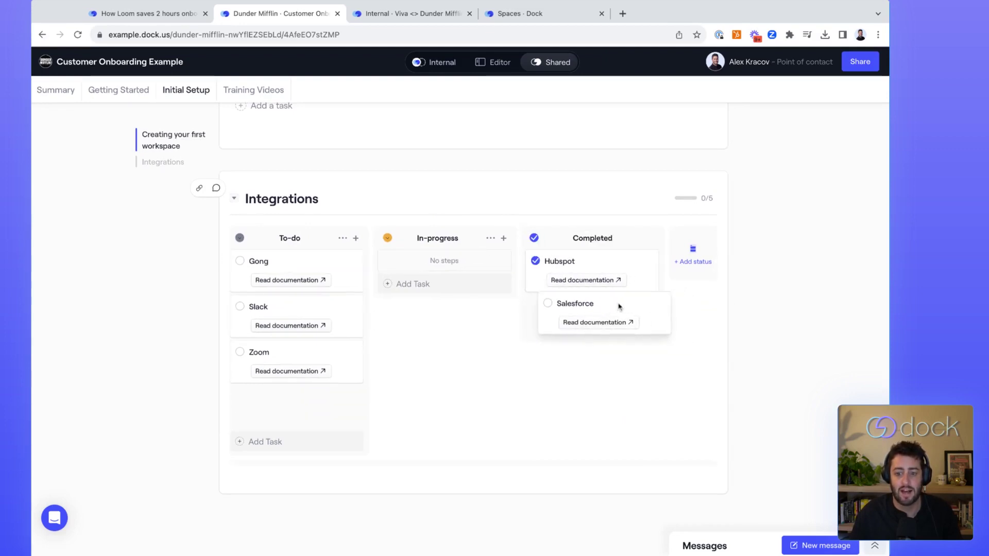
left_click_drag(293, 314, 613, 394)
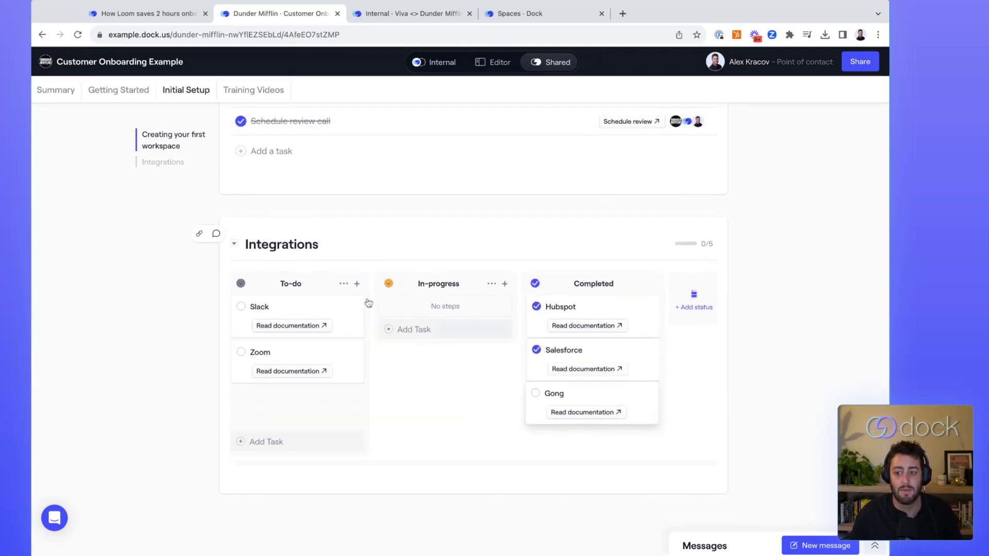
scroll(148, 312, "up", 5)
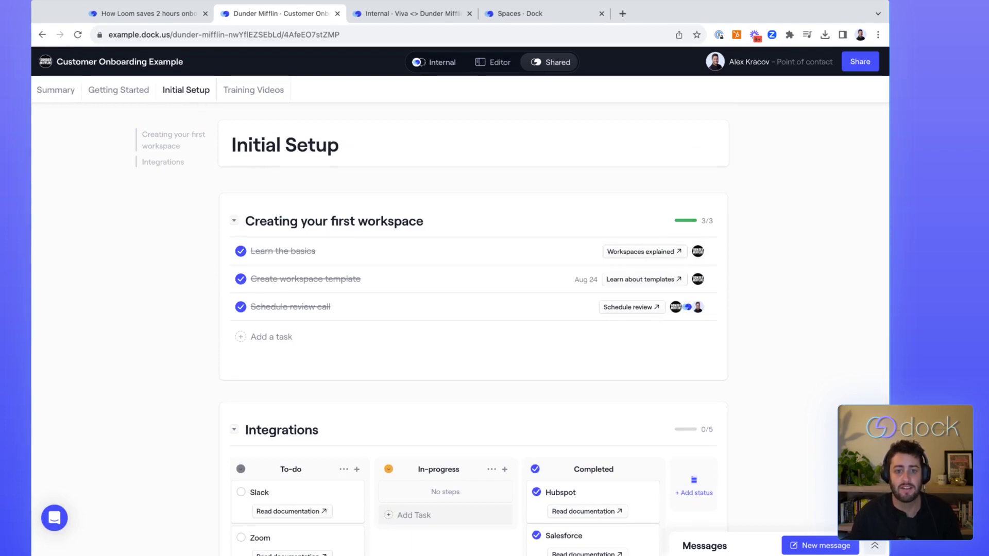
Back on Summary, view Onboarding Phases: 11% overall, Admin Setup 17%, Platform Setup 25%
left_click(41, 94)
scroll(368, 404, "down", 4)
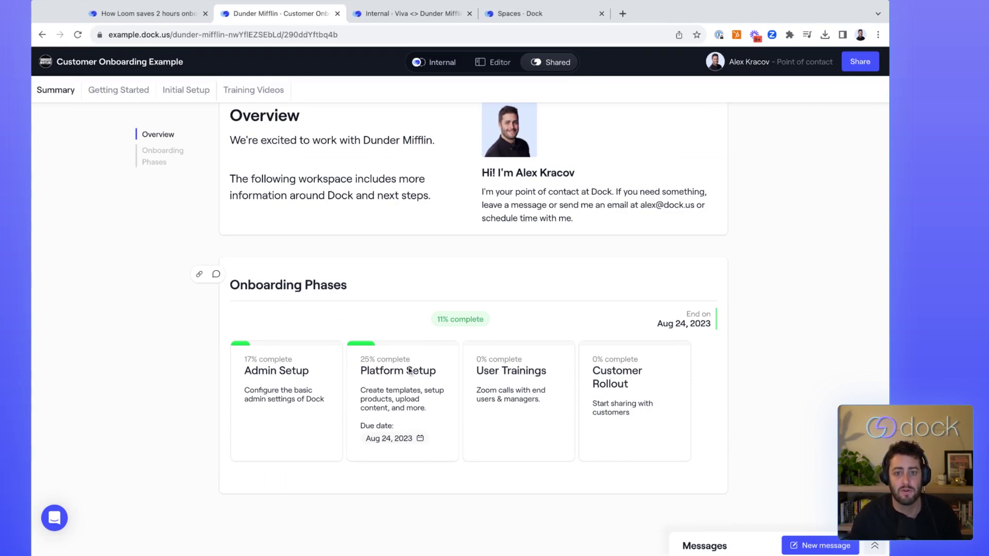
Browse the Training Videos page's Order Forms, Hubspot, Content Management and Admin Setup videos
left_click(253, 91)
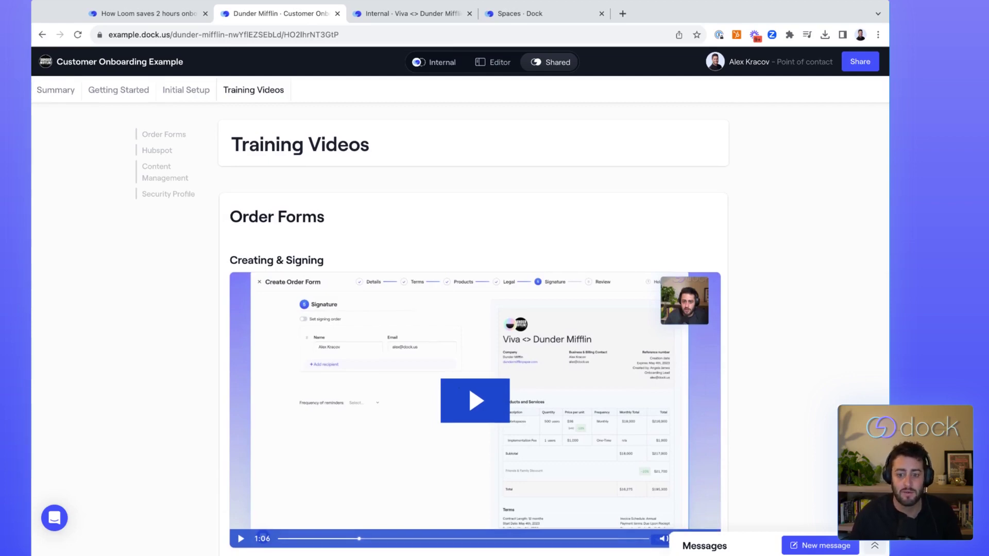
scroll(474, 329, "down", 15)
scroll(363, 454, "down", 5)
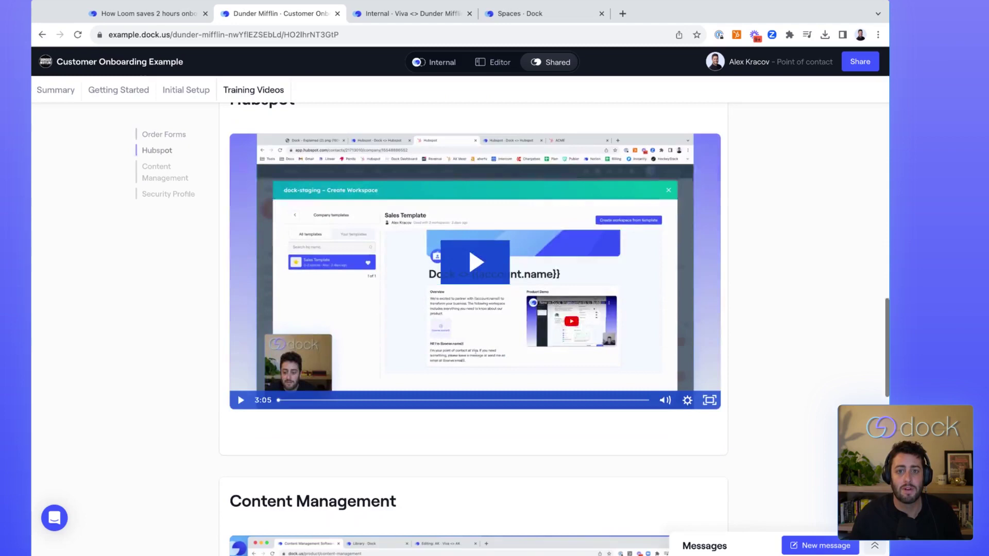
scroll(363, 454, "down", 4)
scroll(473, 329, "down", 4)
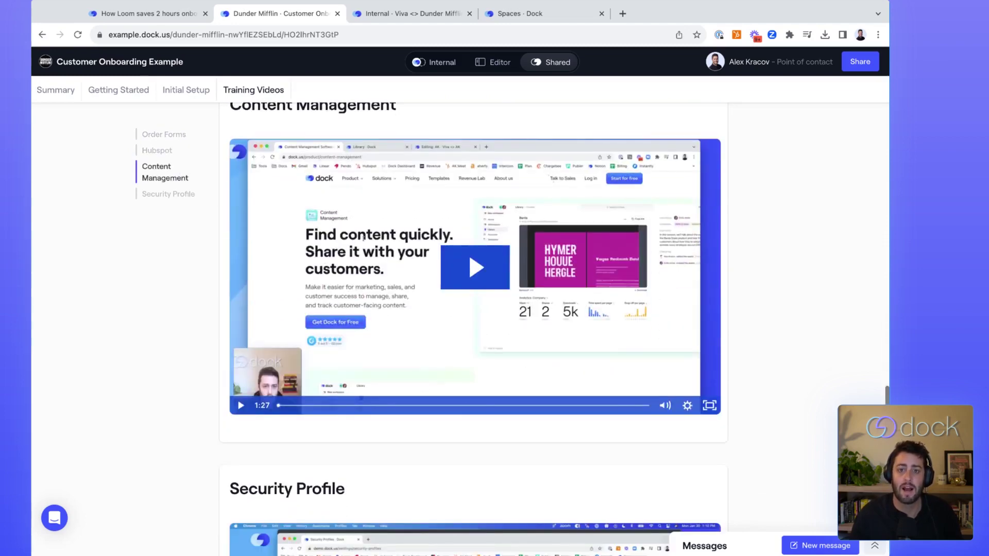
scroll(363, 238, "down", 7)
scroll(426, 143, "up", 20)
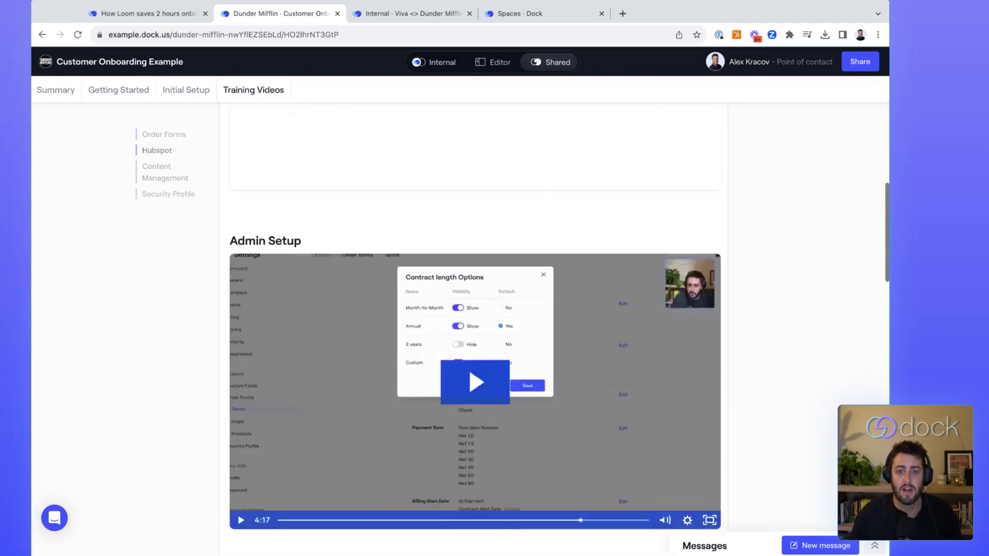
In edit mode, preview Embed and Project Plan sections without adding any, then open Advanced Setup
left_click(494, 63)
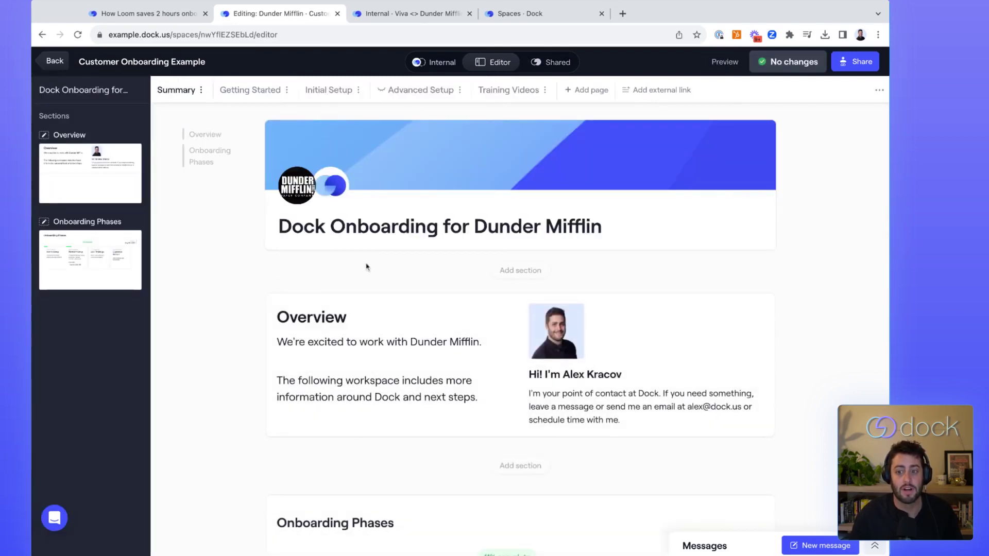
left_click(520, 270)
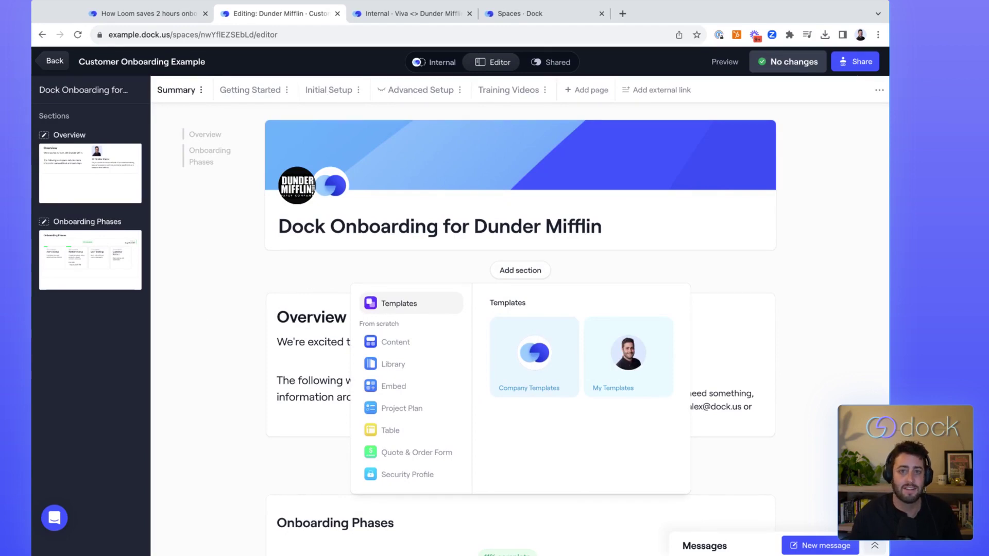
left_click(397, 383)
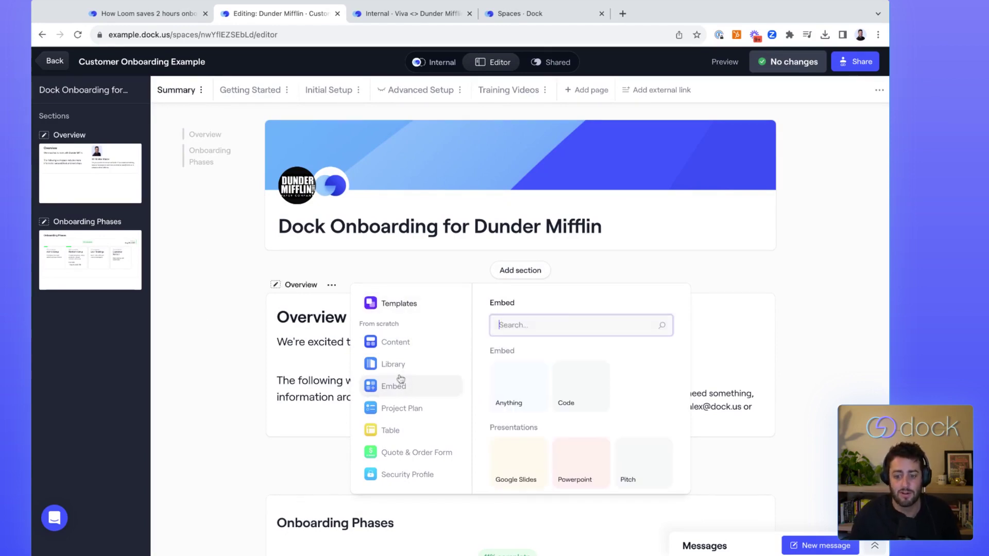
left_click(409, 409)
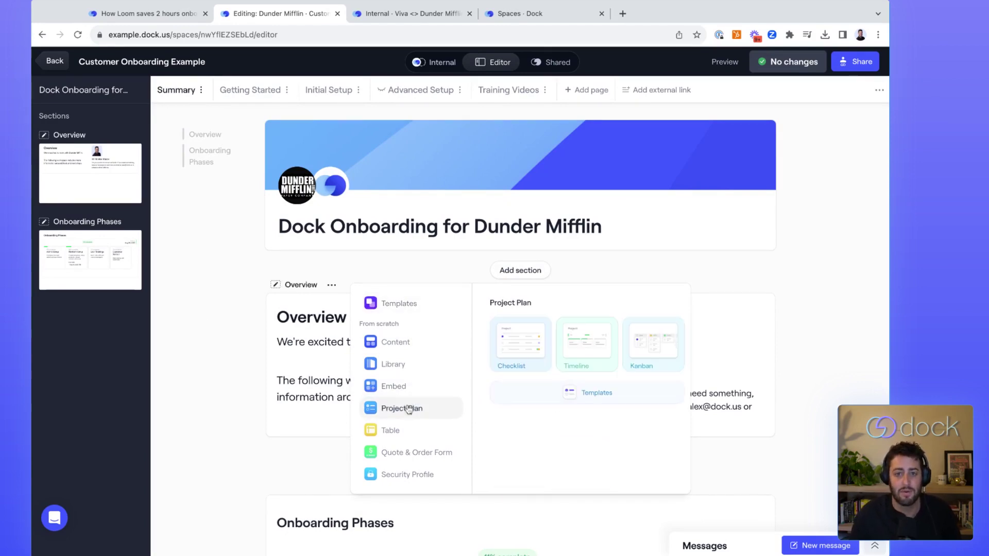
left_click(206, 340)
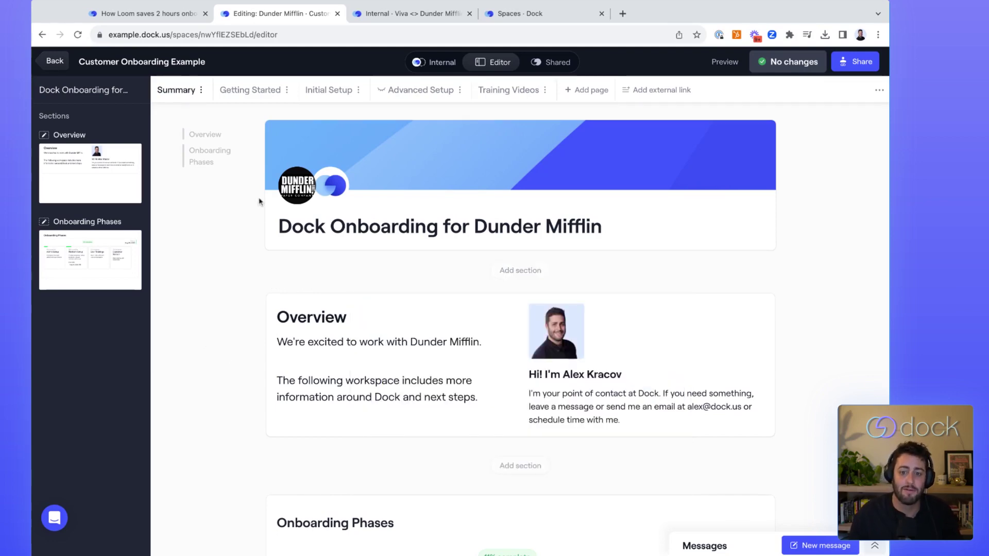
left_click(410, 89)
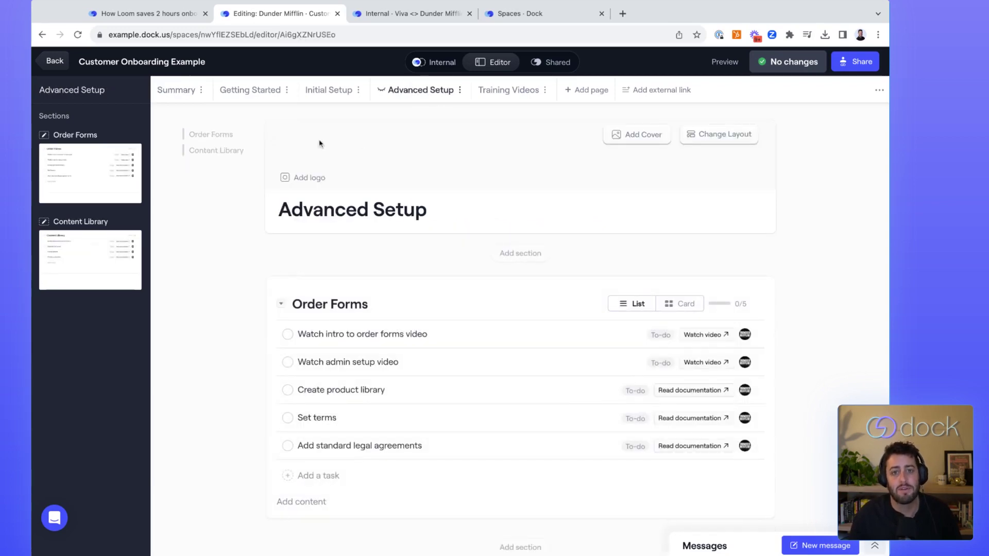
Unhide the Advanced Setup page via its options menu and publish the pending changes
left_click(461, 93)
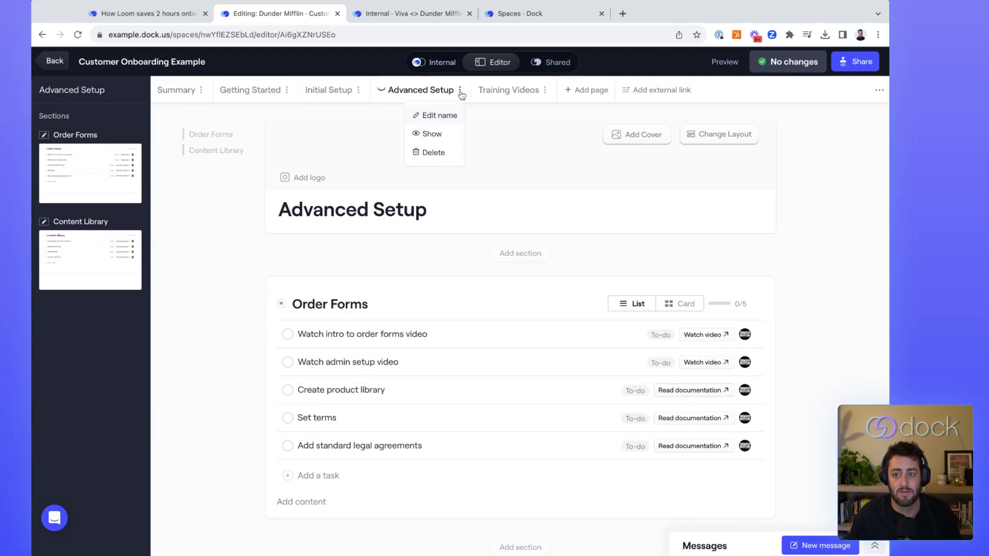
left_click(436, 134)
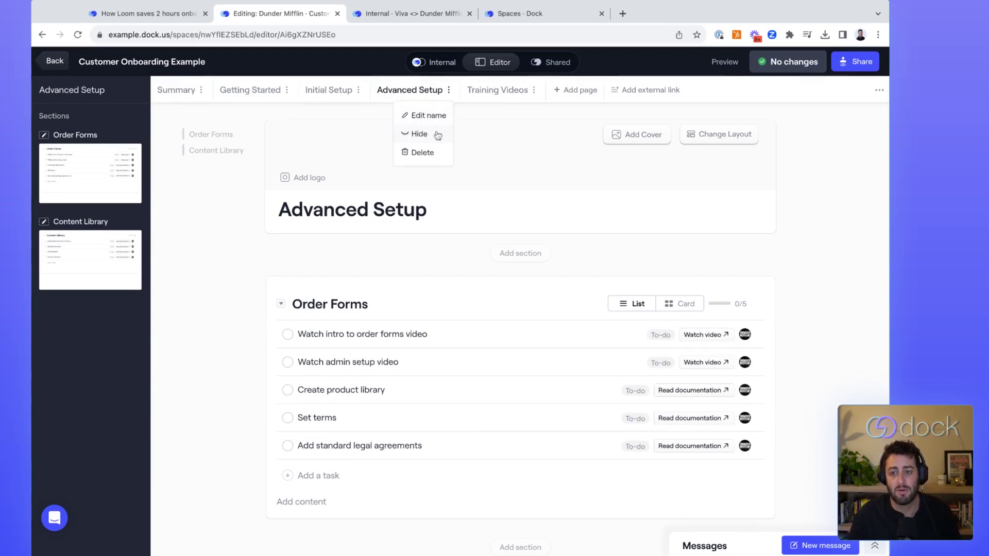
left_click(874, 218)
left_click(768, 62)
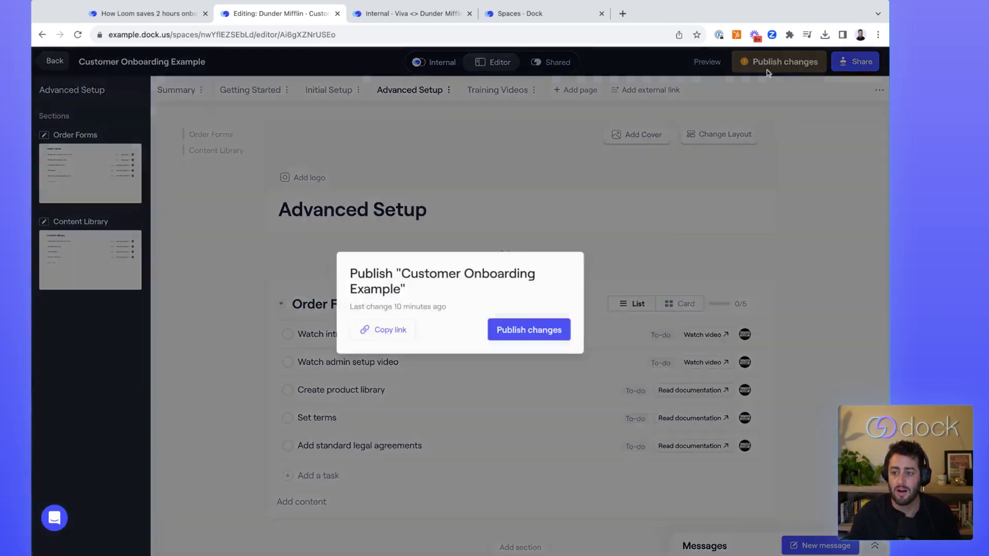
left_click(558, 328)
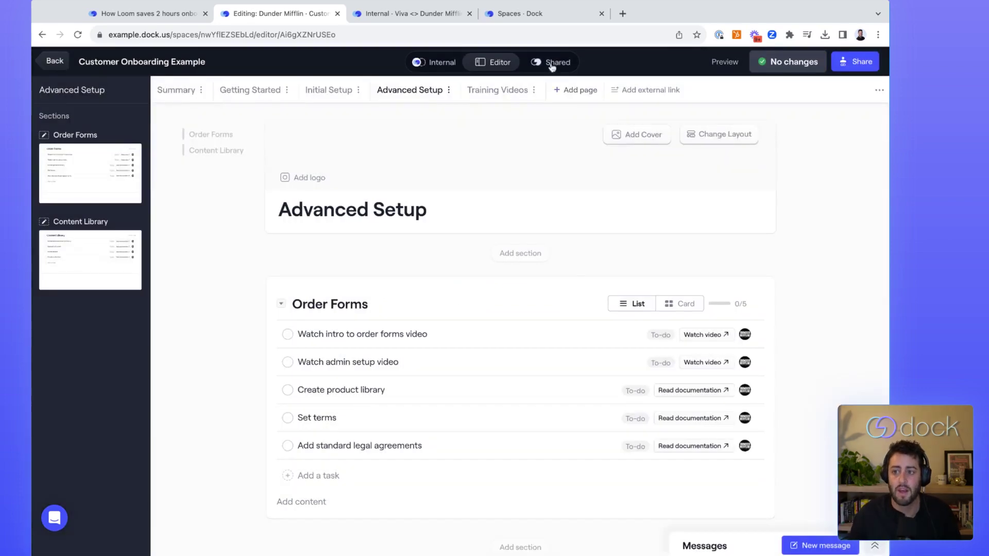
In the Shared view, check off the order forms video, admin setup video, Create product library and Set terms
left_click(551, 62)
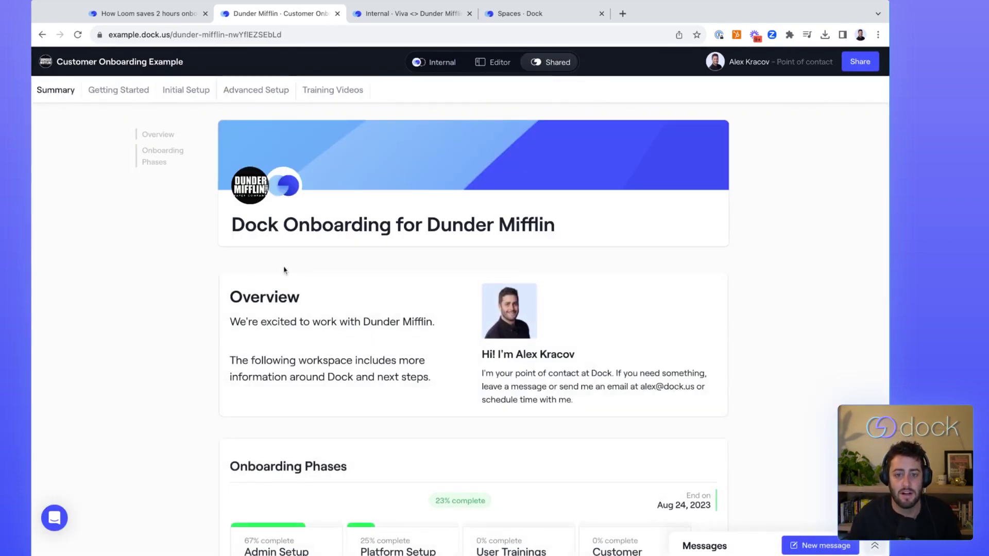
left_click(267, 96)
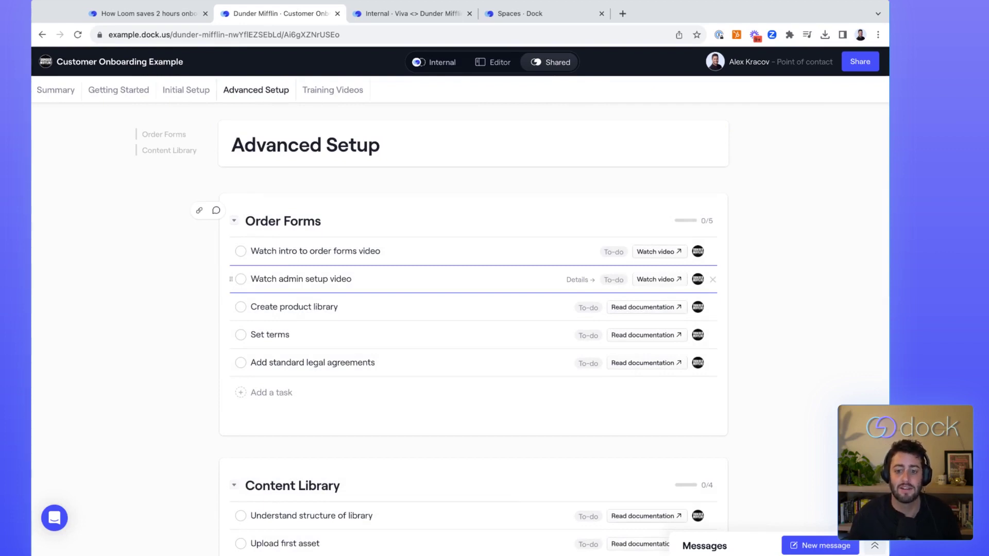
left_click(240, 251)
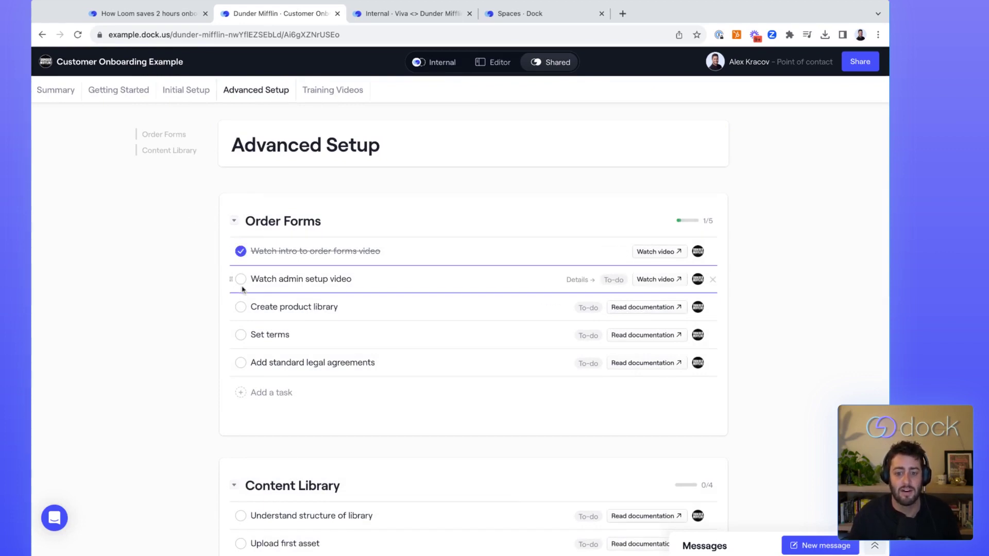
left_click(241, 279)
left_click(241, 307)
left_click(241, 334)
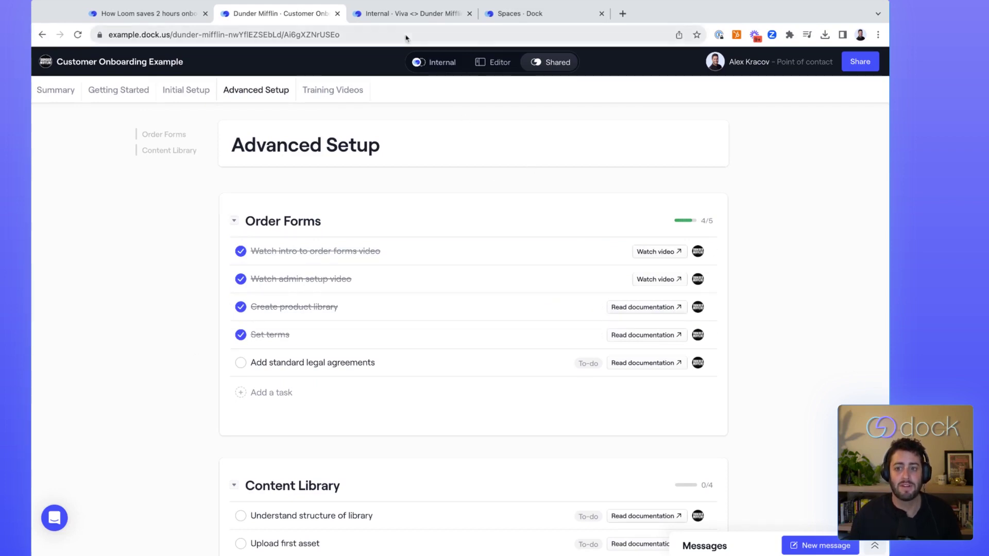
left_click(404, 16)
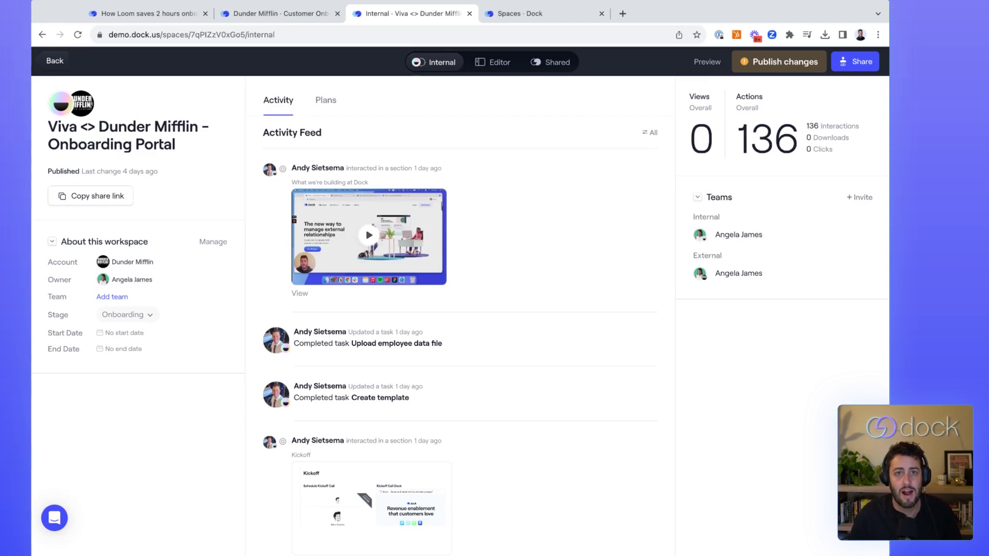
scroll(287, 262, "down", 2)
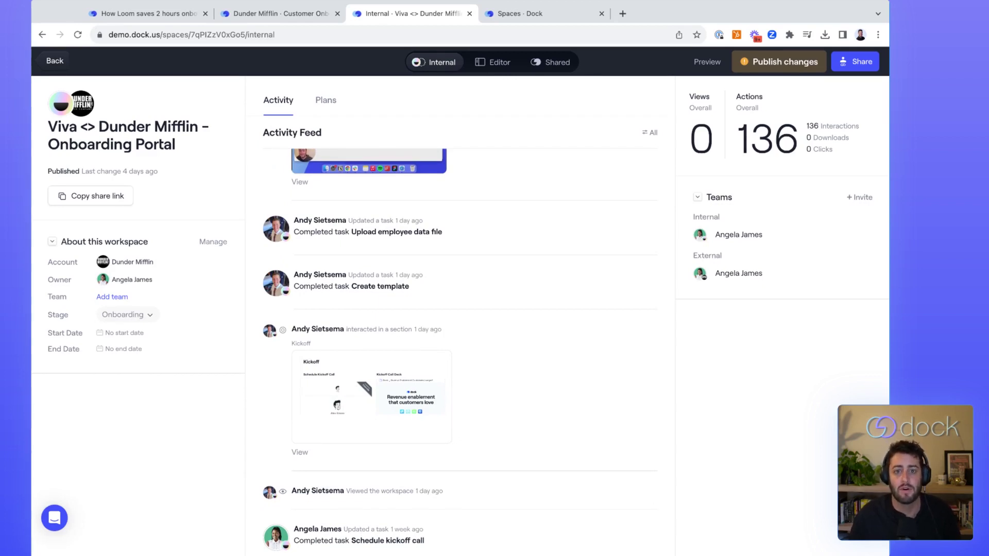
Create 'Dock Onboarding for Nike' from the Customer Onboarding Portal template for the Nike account
left_click(525, 14)
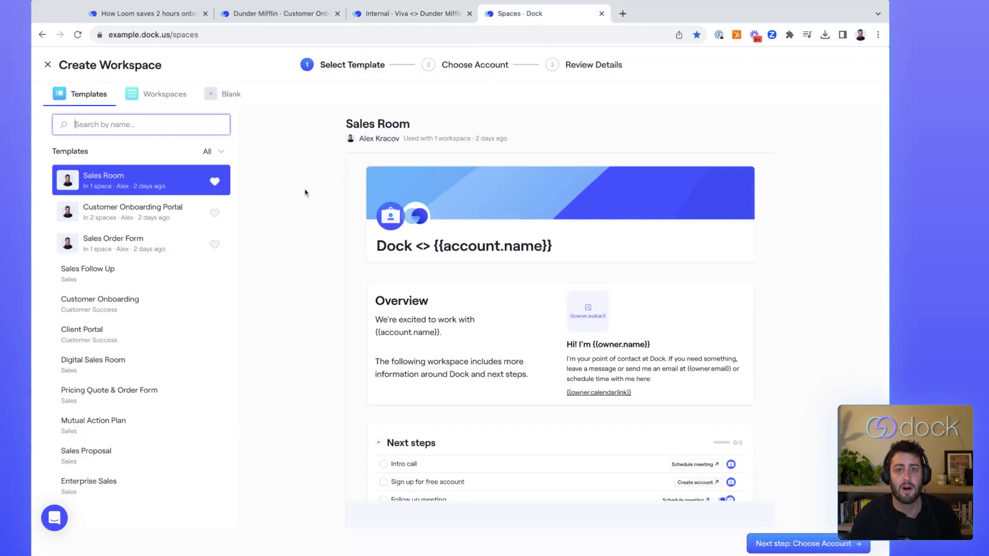
left_click(174, 213)
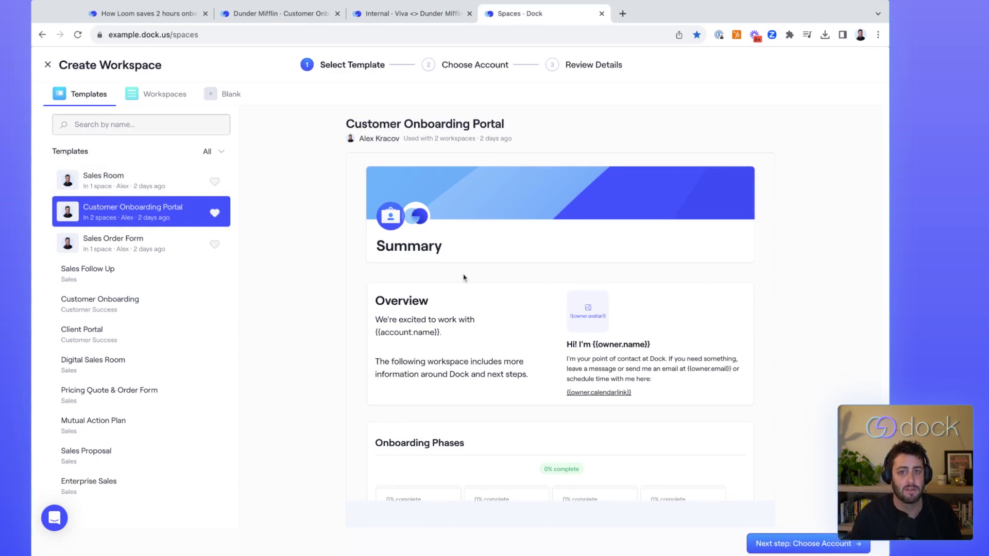
left_click(812, 542)
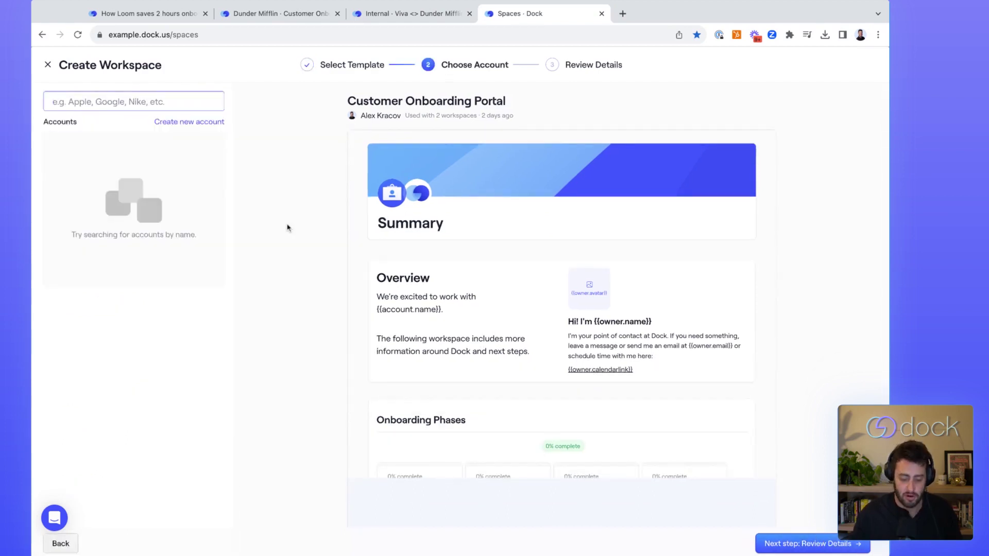
type("Nike")
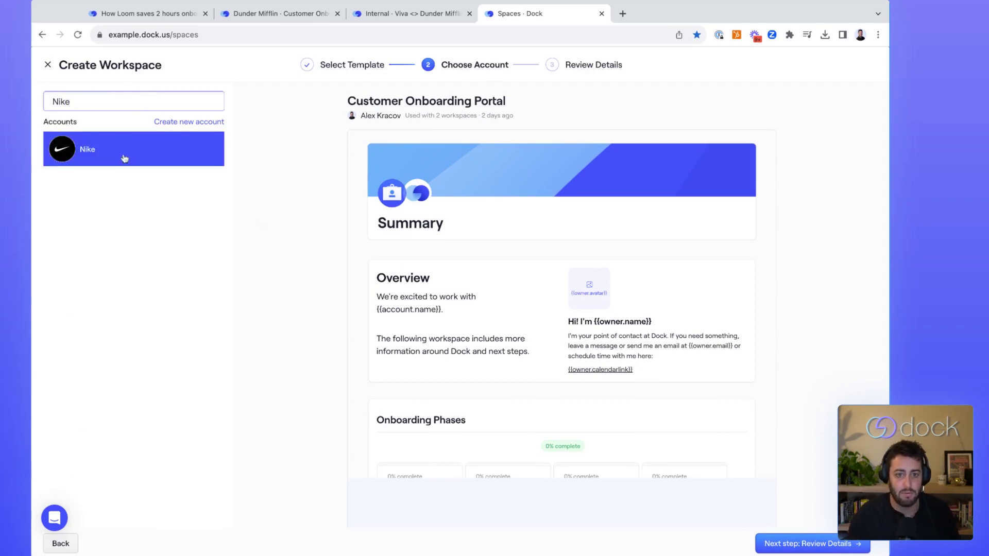
left_click(124, 155)
left_click(820, 545)
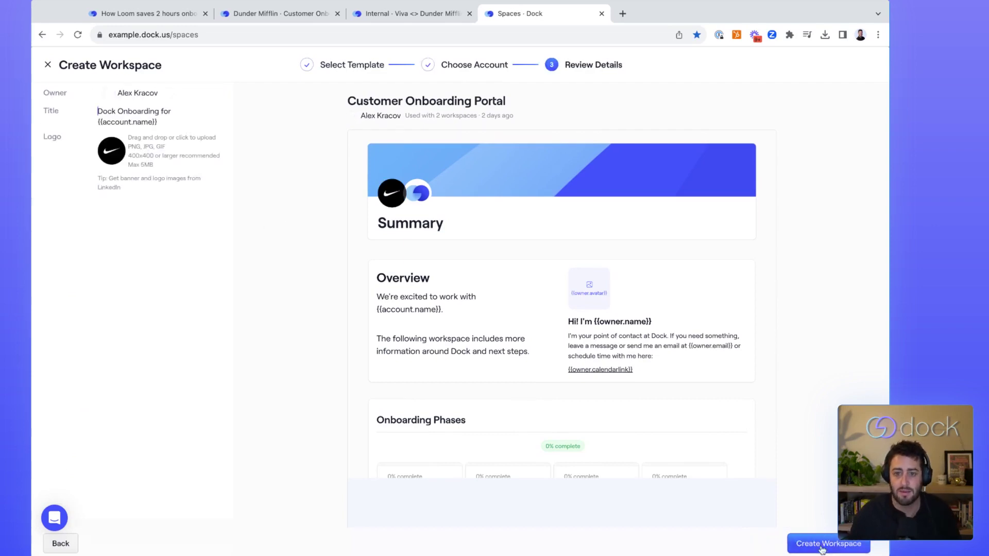
left_click(828, 543)
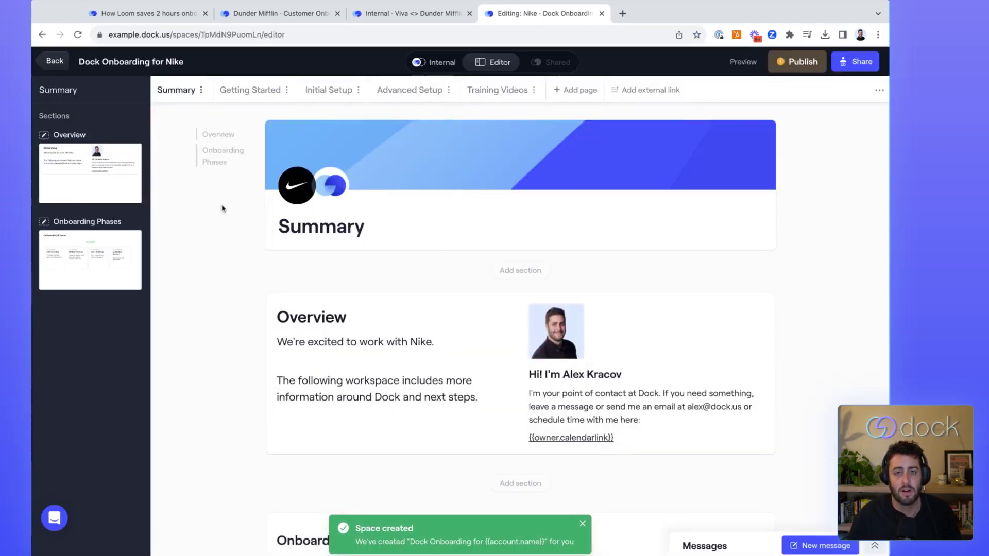
Publish the 'Dock Onboarding for Nike' workspace and switch to Shared view to see Nike's Summary page
left_click(788, 62)
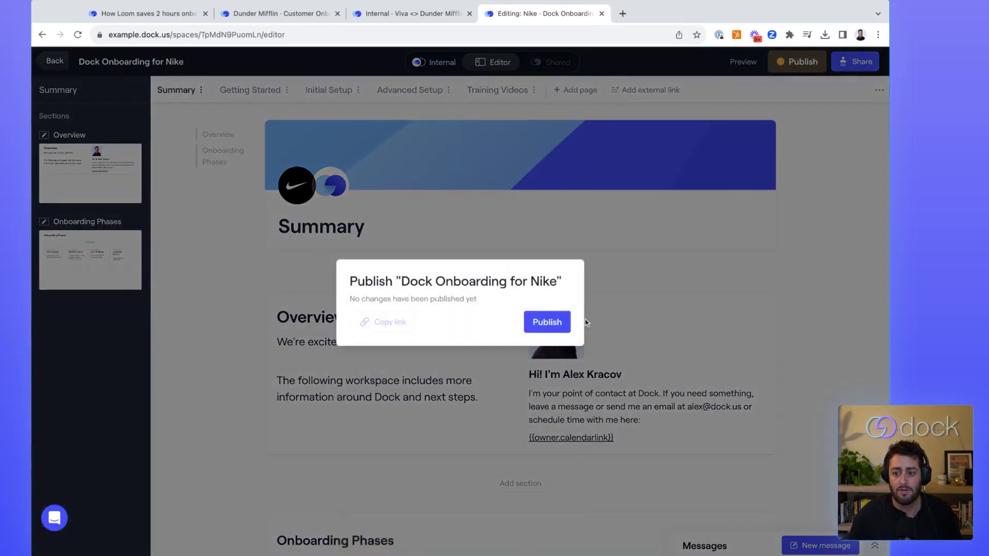
left_click(562, 322)
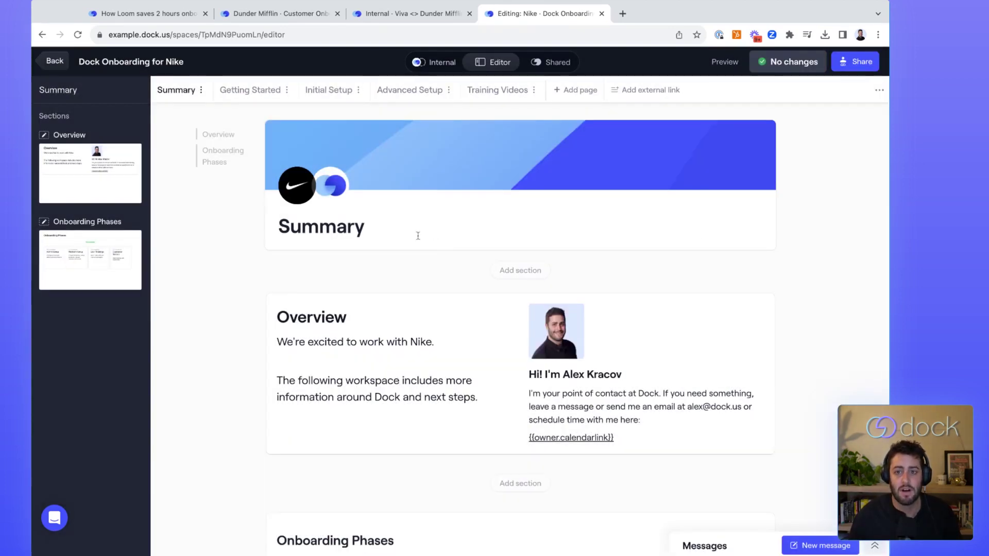
left_click(539, 63)
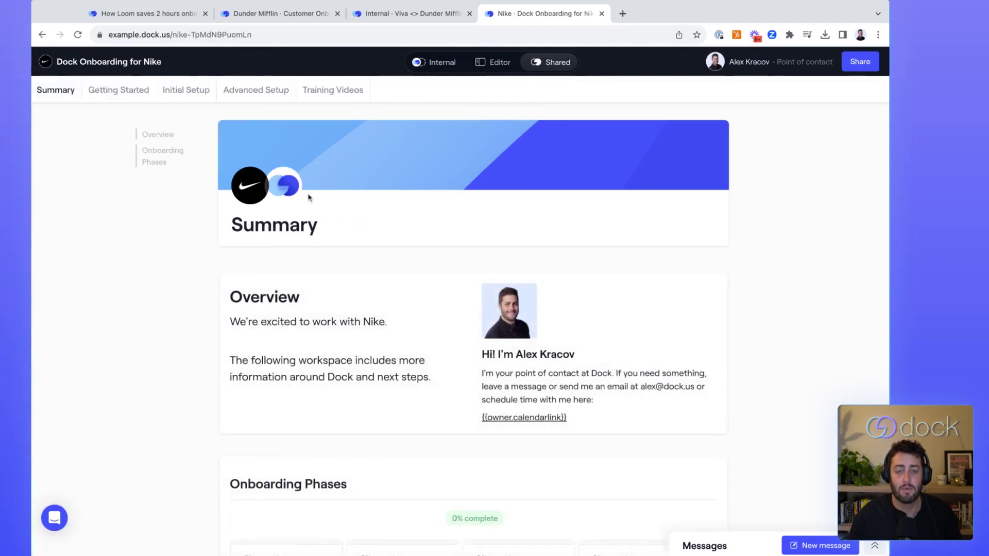